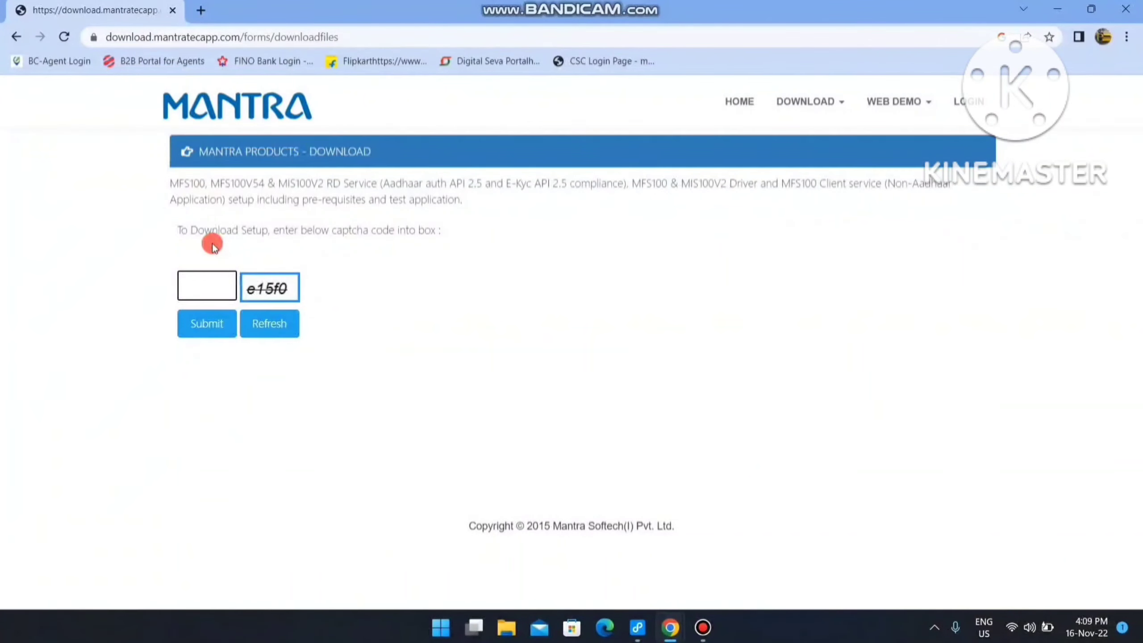
Step: Submit the captcha code shown on the Mantra download page and download the Windows MFS100 RD Service (1.0.6)
text(e15f0)
click(201, 316)
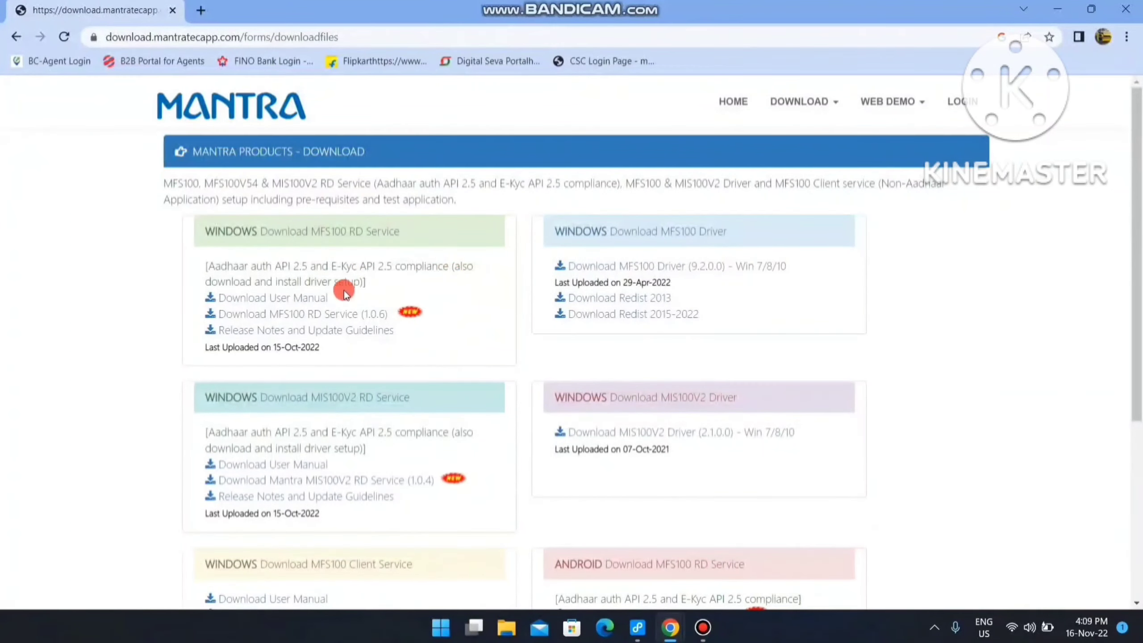
click(258, 315)
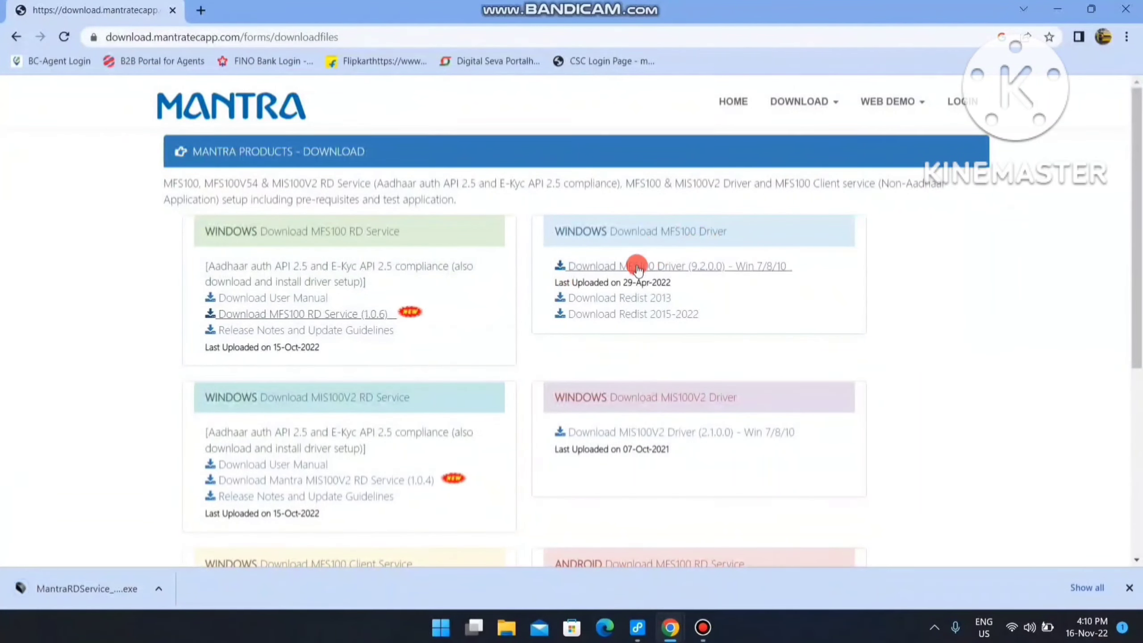
click(154, 572)
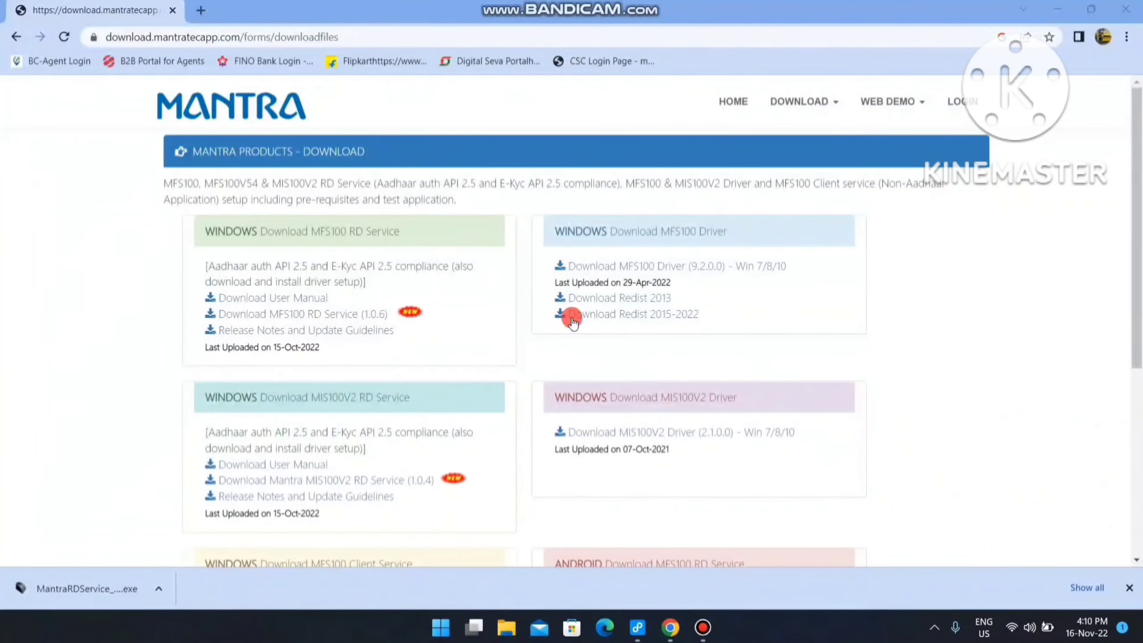
Step: Download the Windows MFS100 Driver (9.2.0.0) for Win 7/8/10, accepting the redist recommendation
click(639, 267)
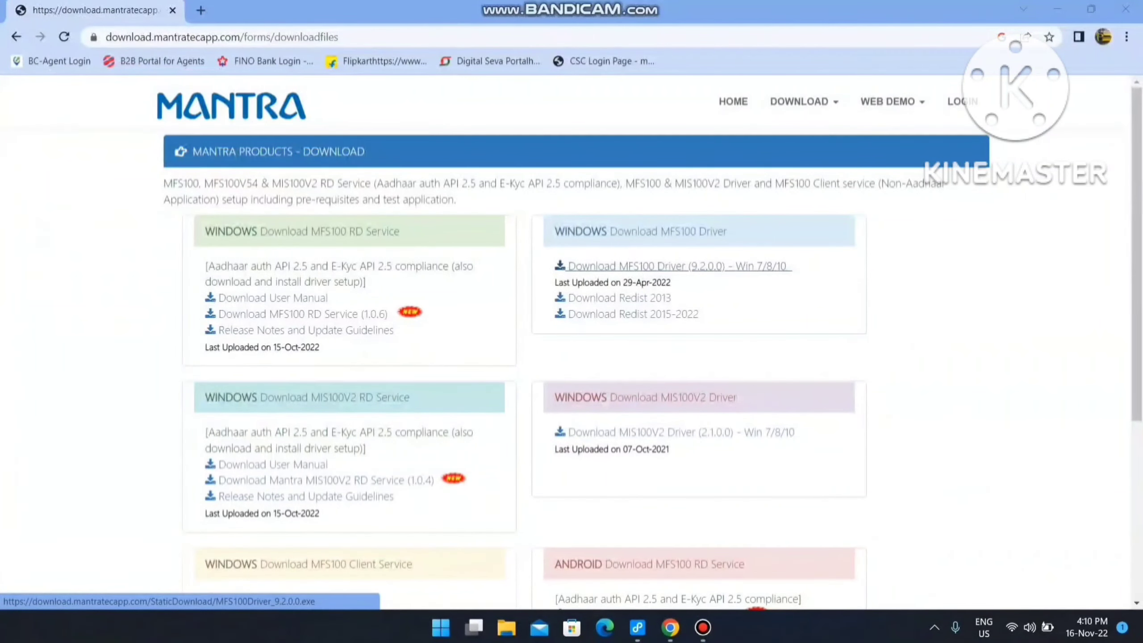
click(729, 194)
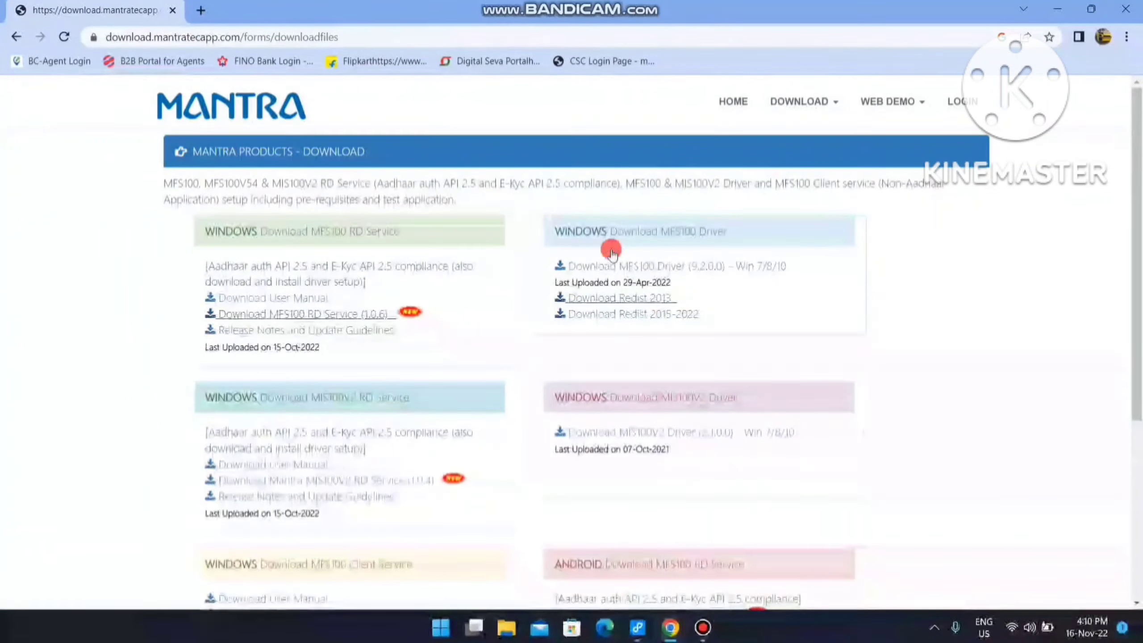
click(645, 263)
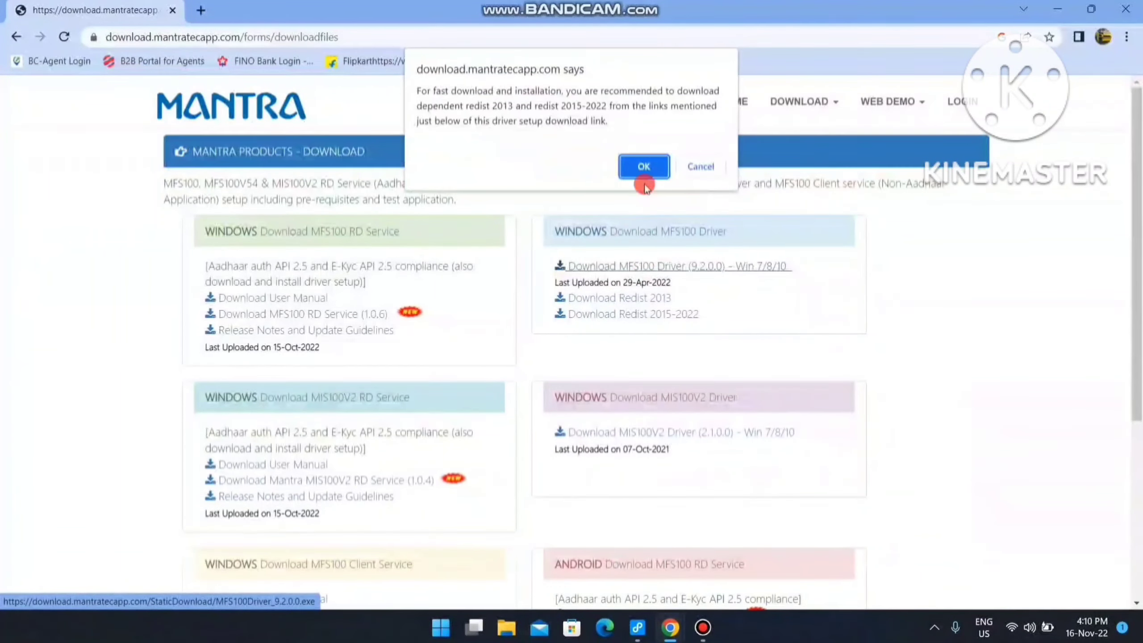
click(642, 169)
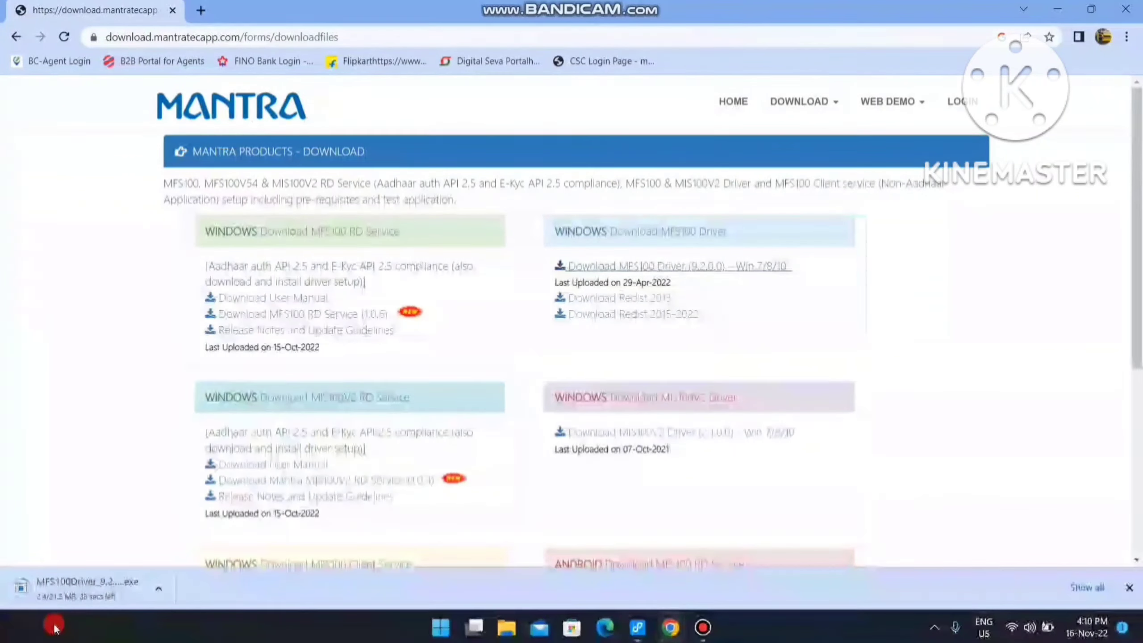
Step: Minimise the browser and open the Downloads folder from the user folder on the desktop
click(1058, 9)
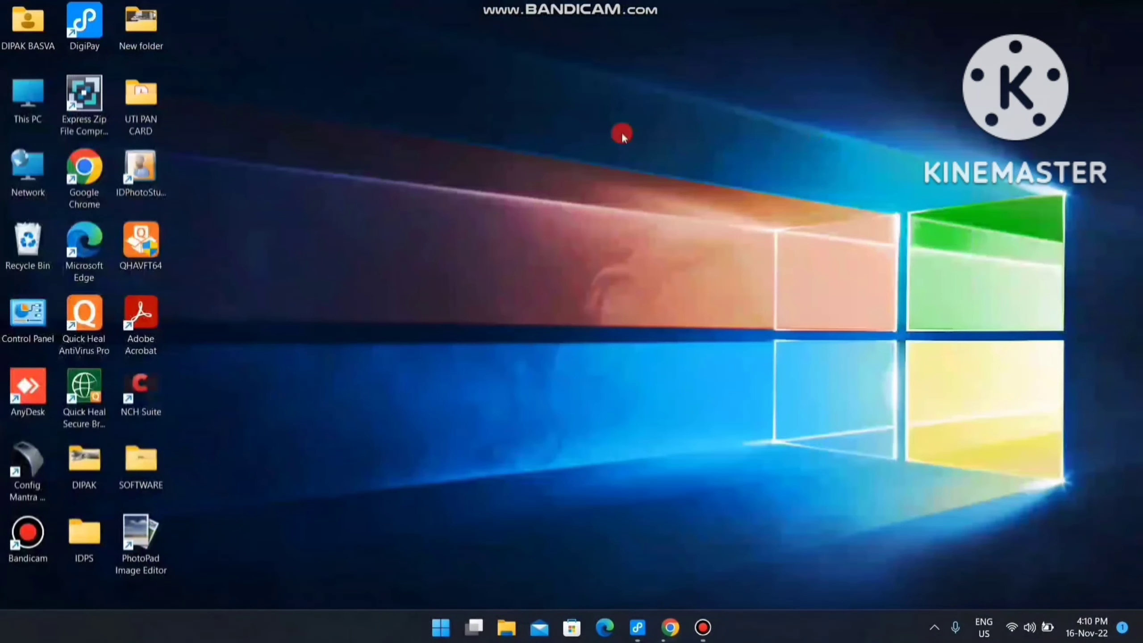
double_click(35, 41)
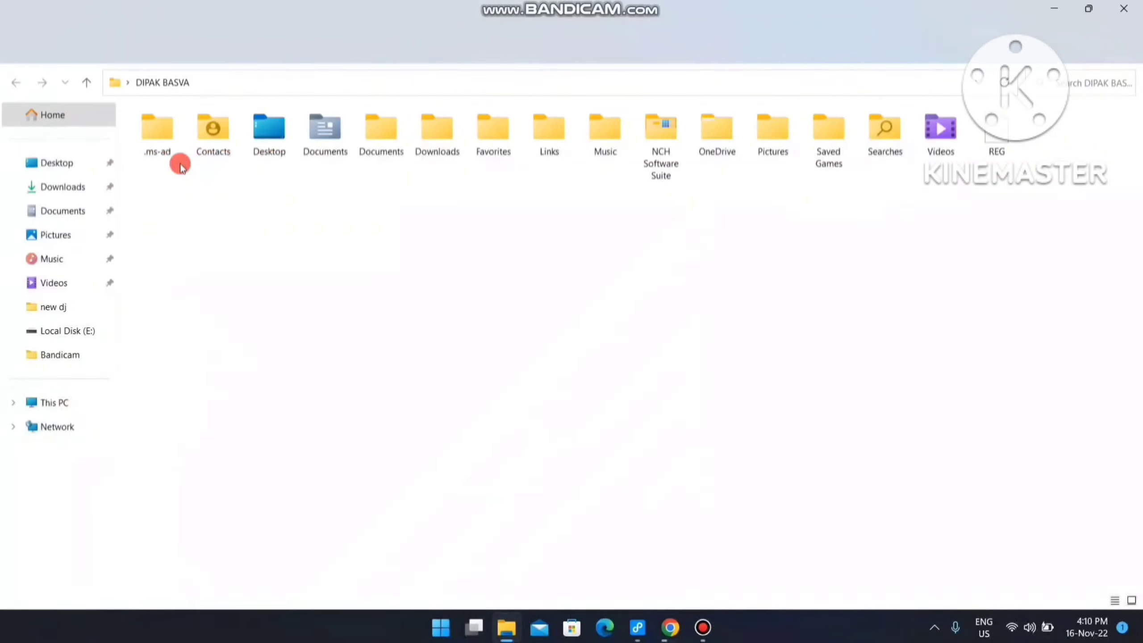
click(61, 187)
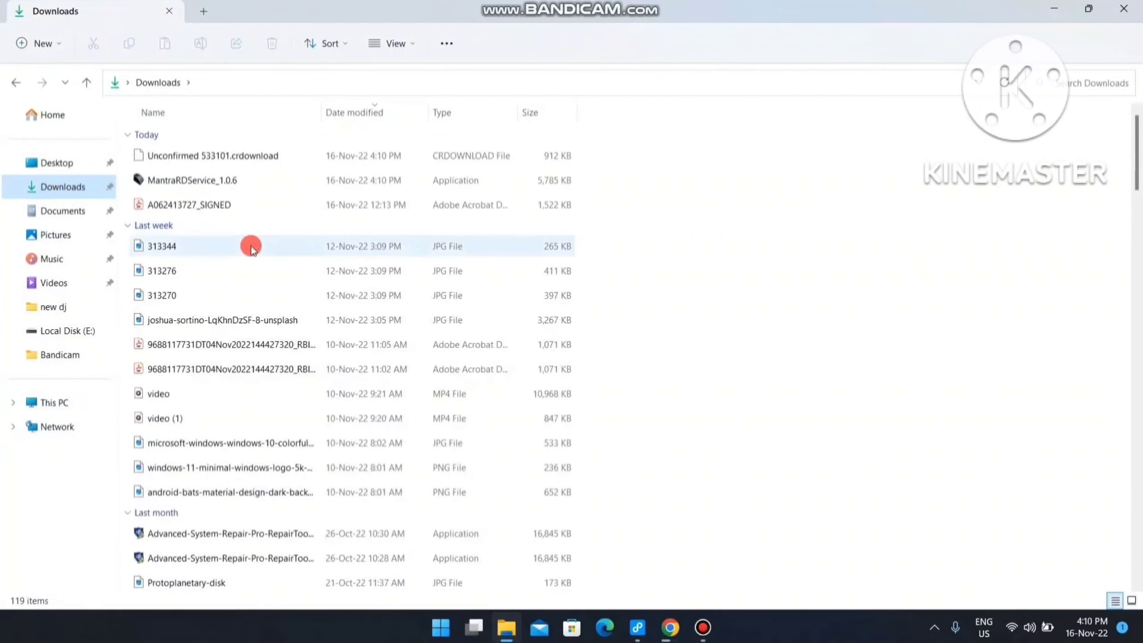
click(194, 182)
Step: Find the compressed mantra archive in Downloads and open the mantra folder inside it
scroll(219, 334, down, 2)
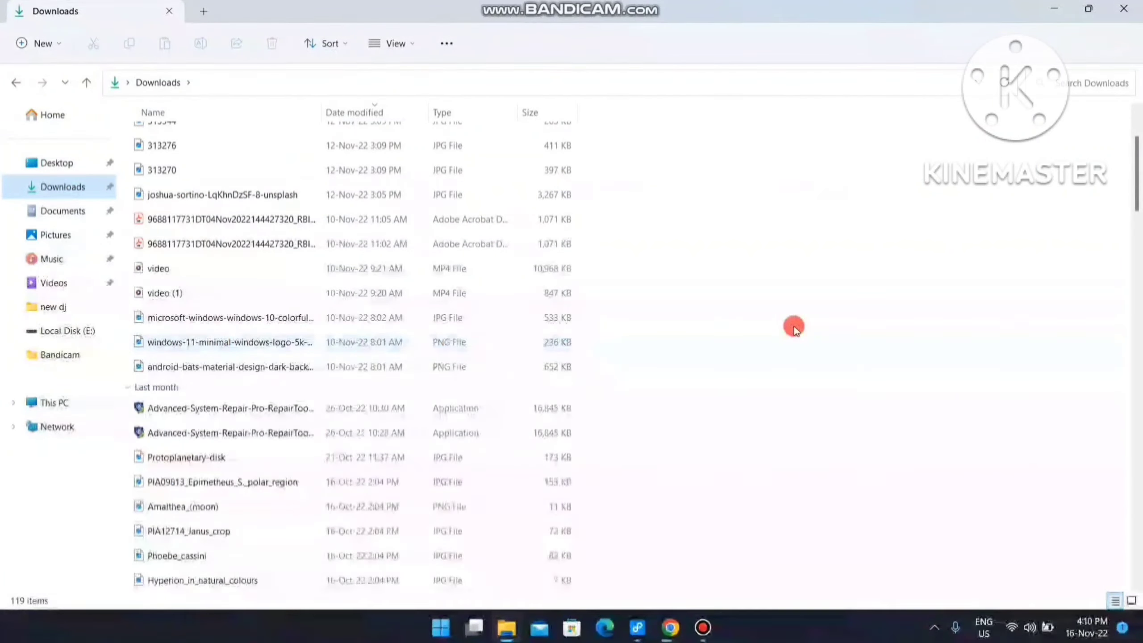
scroll(794, 325, down, 4)
scroll(729, 396, down, 15)
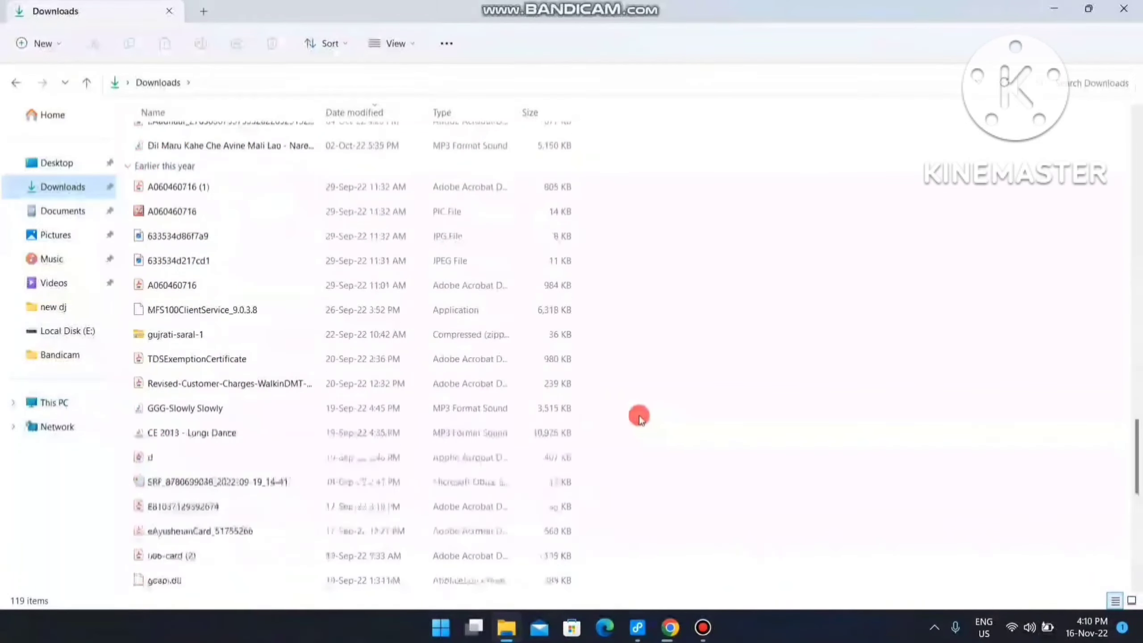
scroll(640, 415, down, 6)
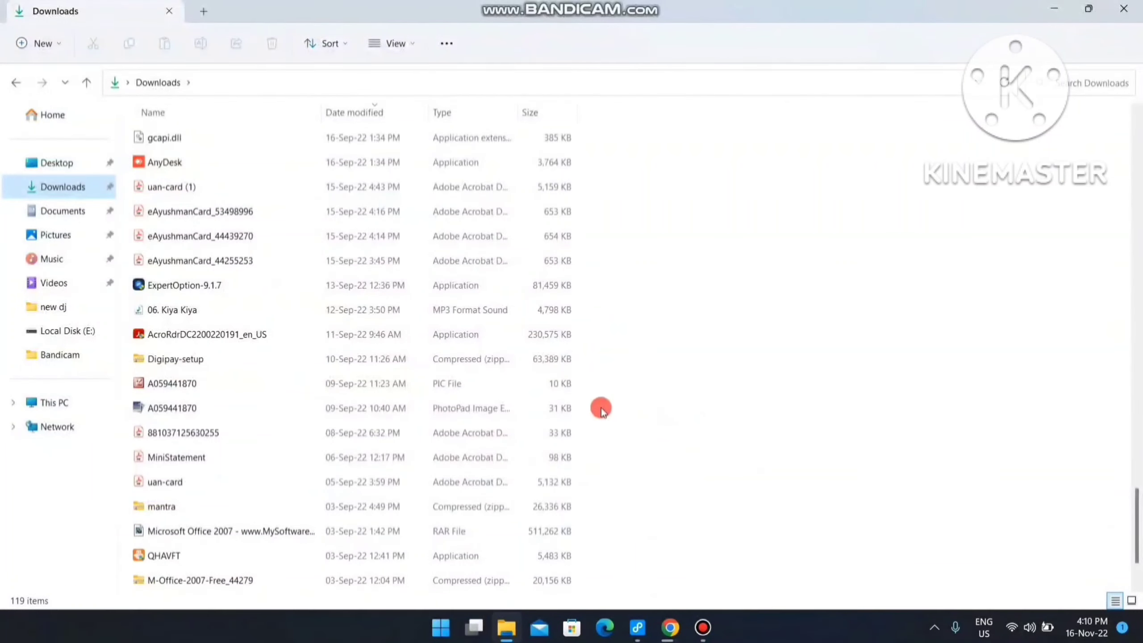
click(215, 506)
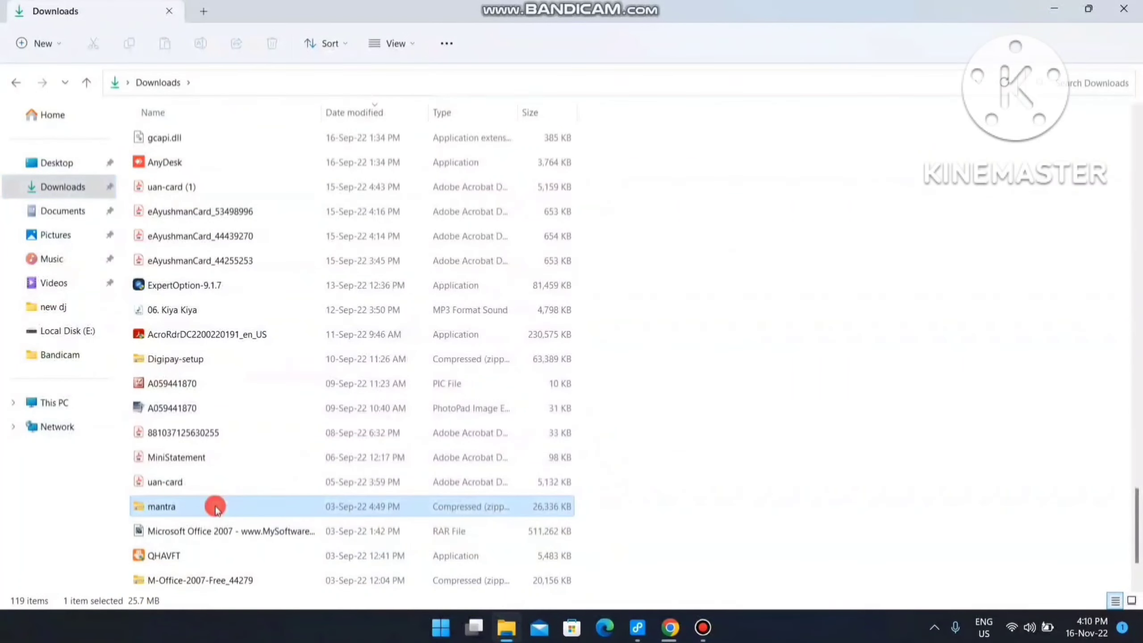
double_click(215, 506)
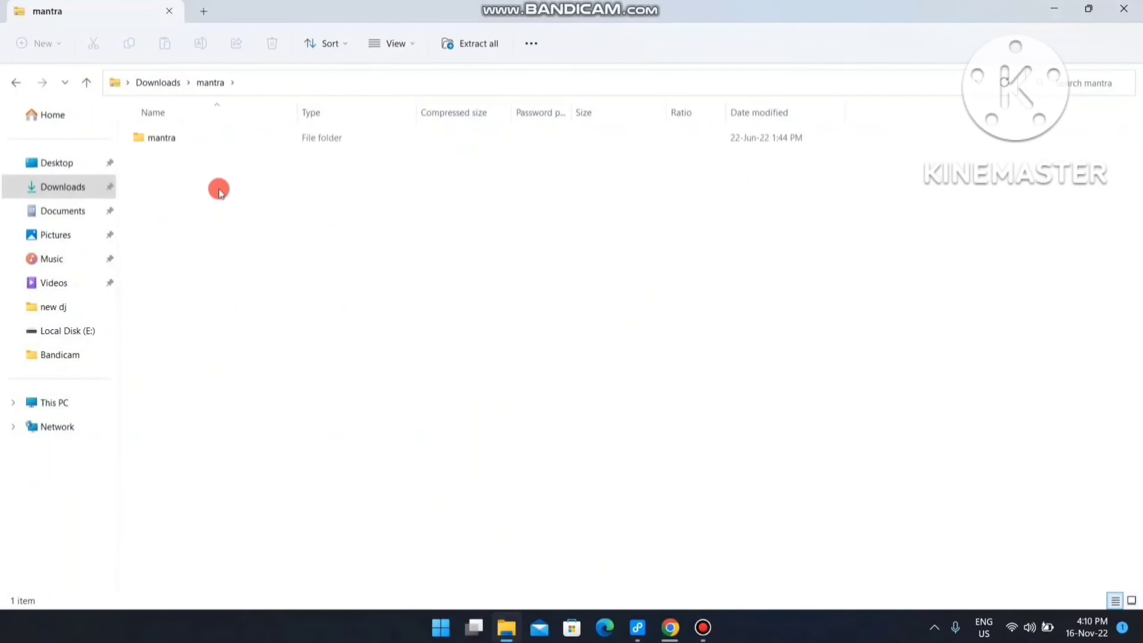
double_click(194, 147)
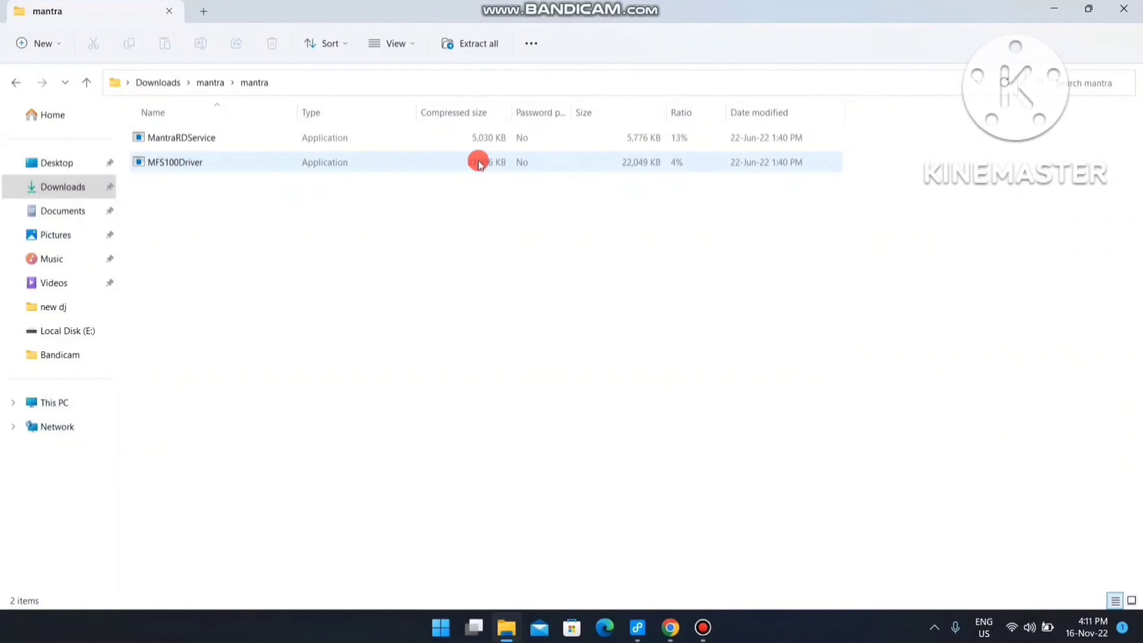
Step: Extract all files of the archive to the mantra folder in Downloads, replacing the files with the same names
click(264, 139)
double_click(264, 139)
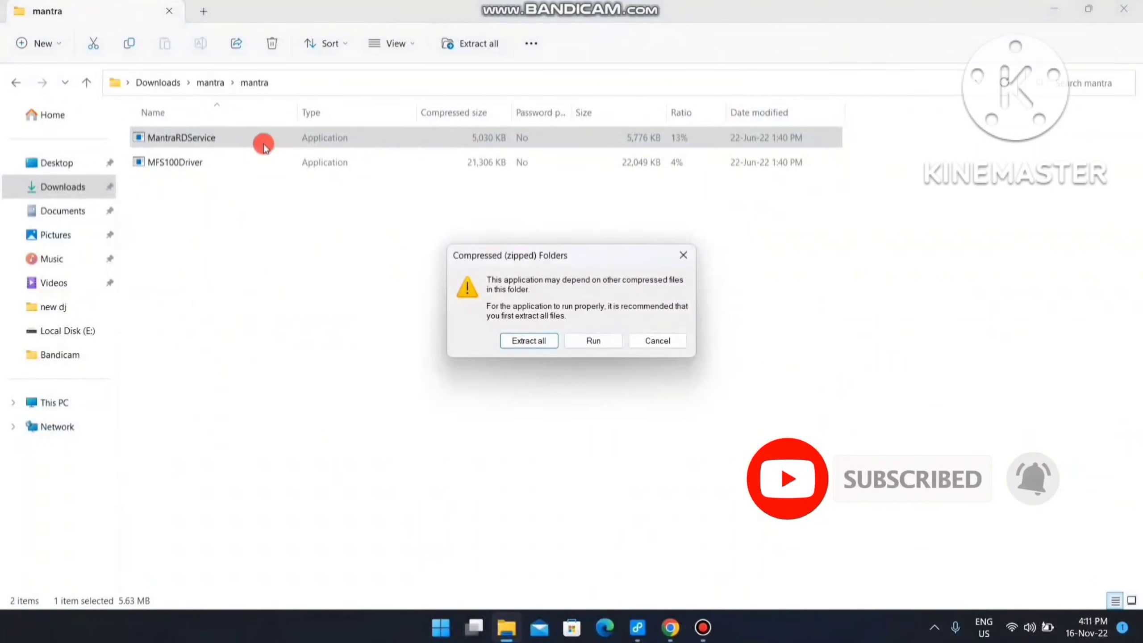
click(544, 342)
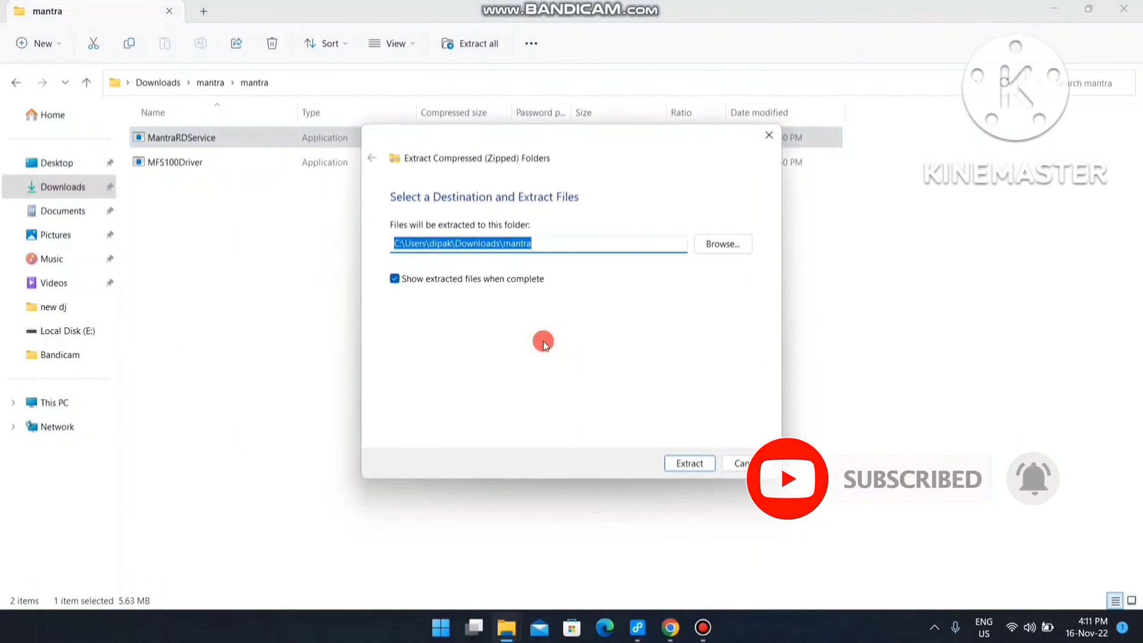
click(685, 464)
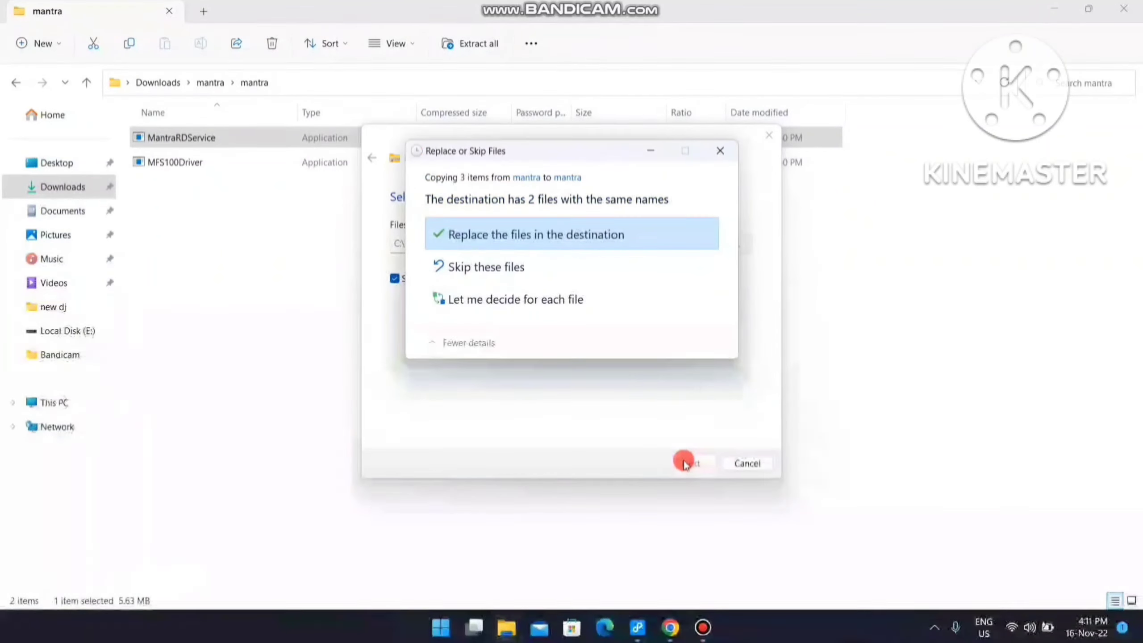
click(588, 246)
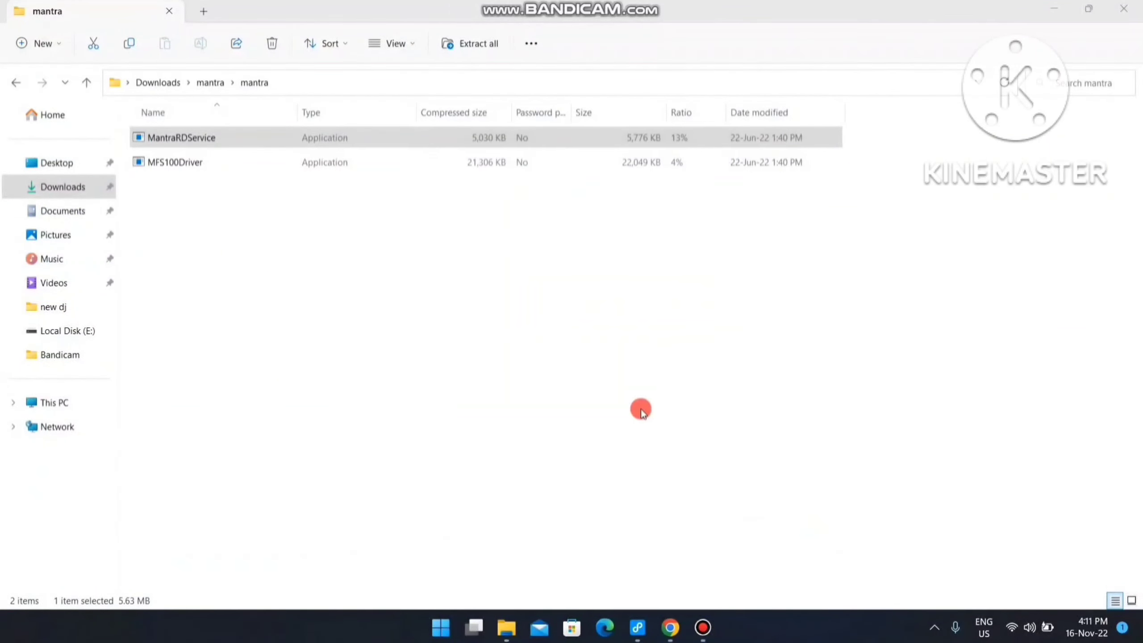
Step: Run the extracted MantraRDService installer and agree to uninstall the previous version of the service
double_click(210, 155)
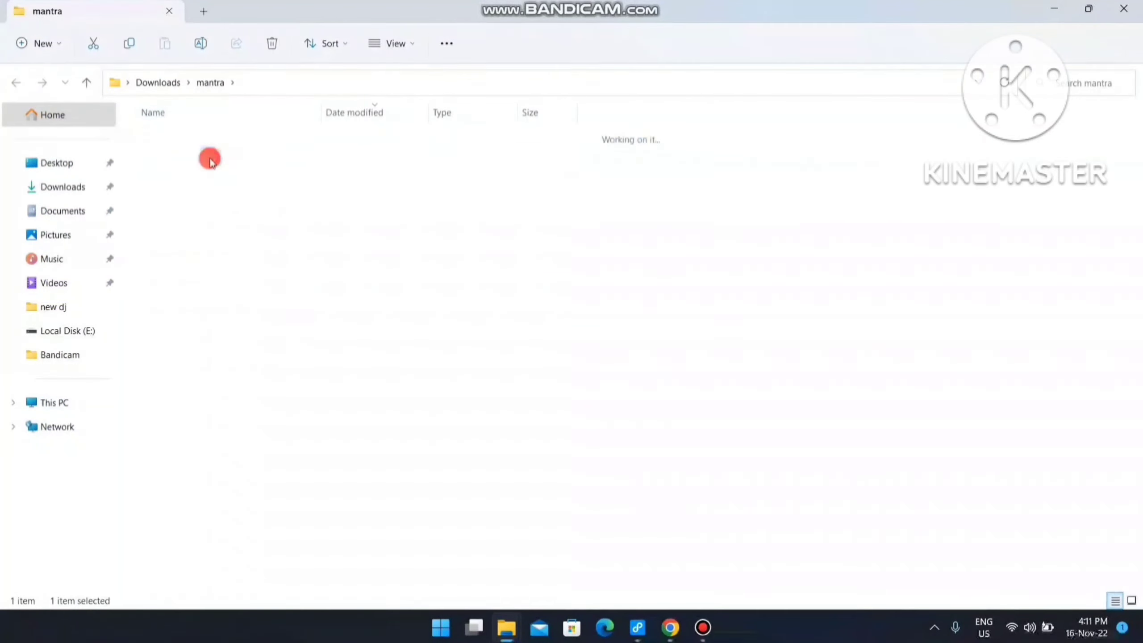
click(211, 159)
double_click(211, 159)
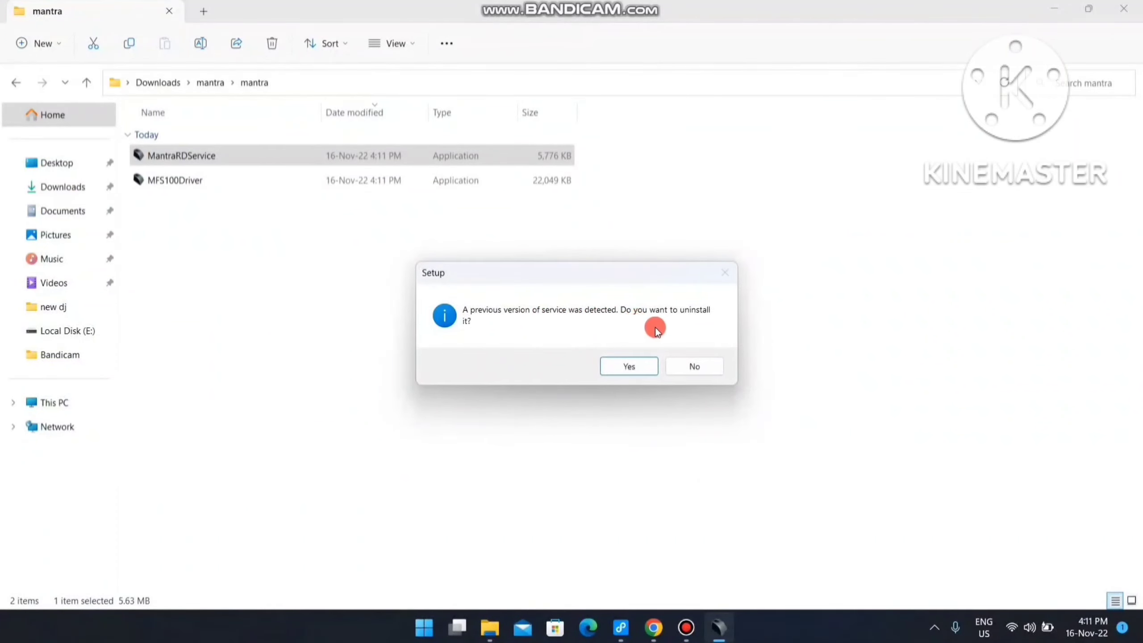
click(625, 368)
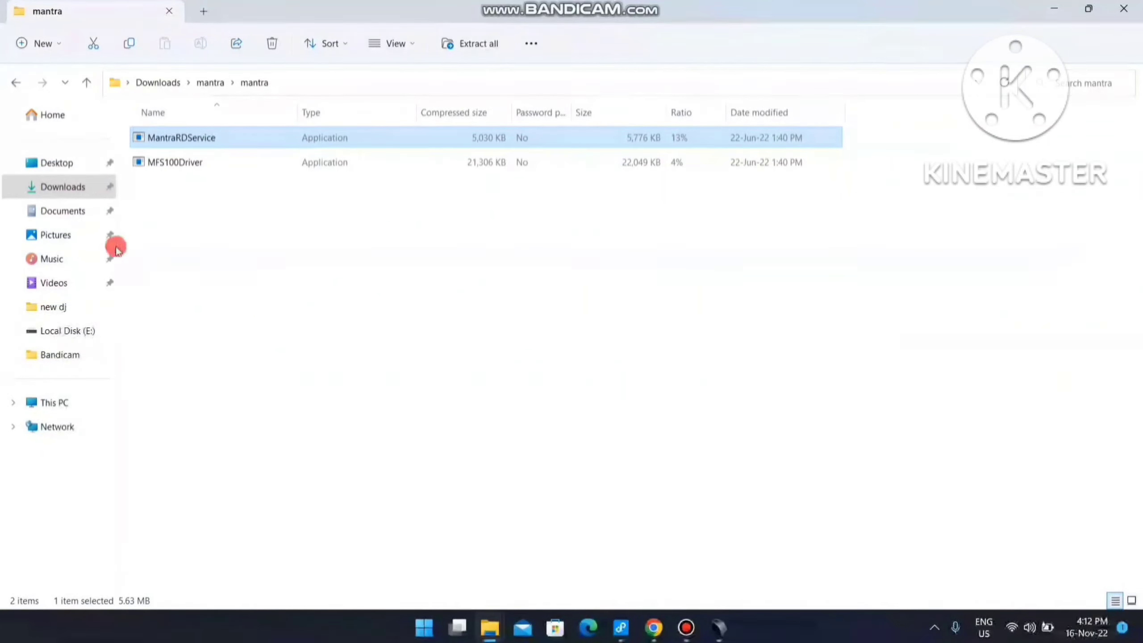
Step: Bring up the Mantra Registered Device Service setup and continue the installation with the default Start Menu folder
mouse_move(721, 638)
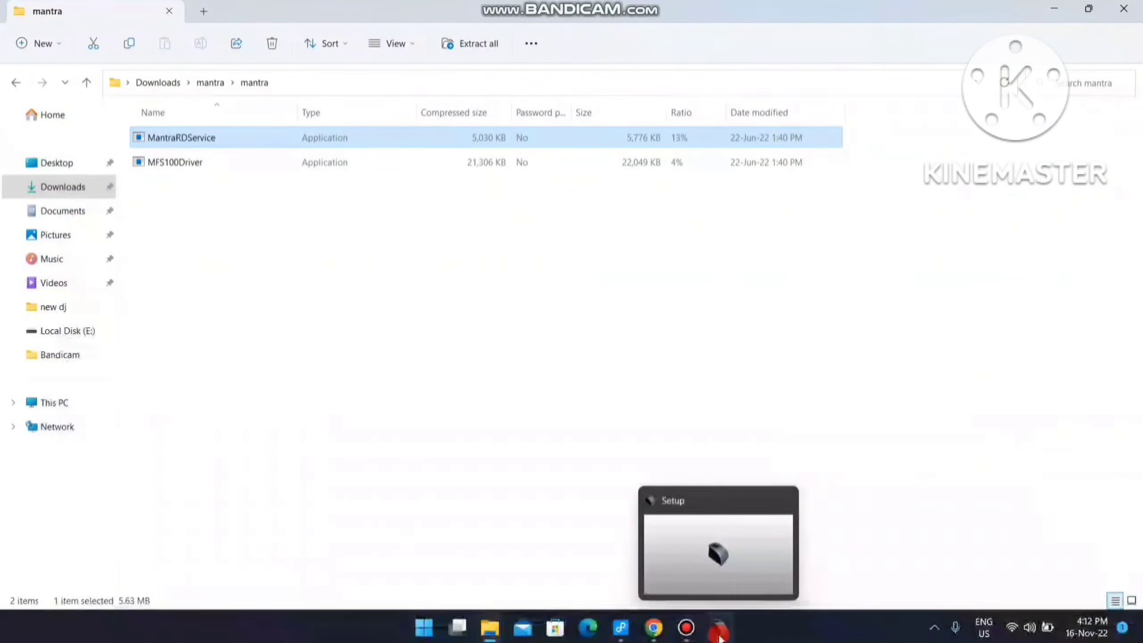
click(719, 590)
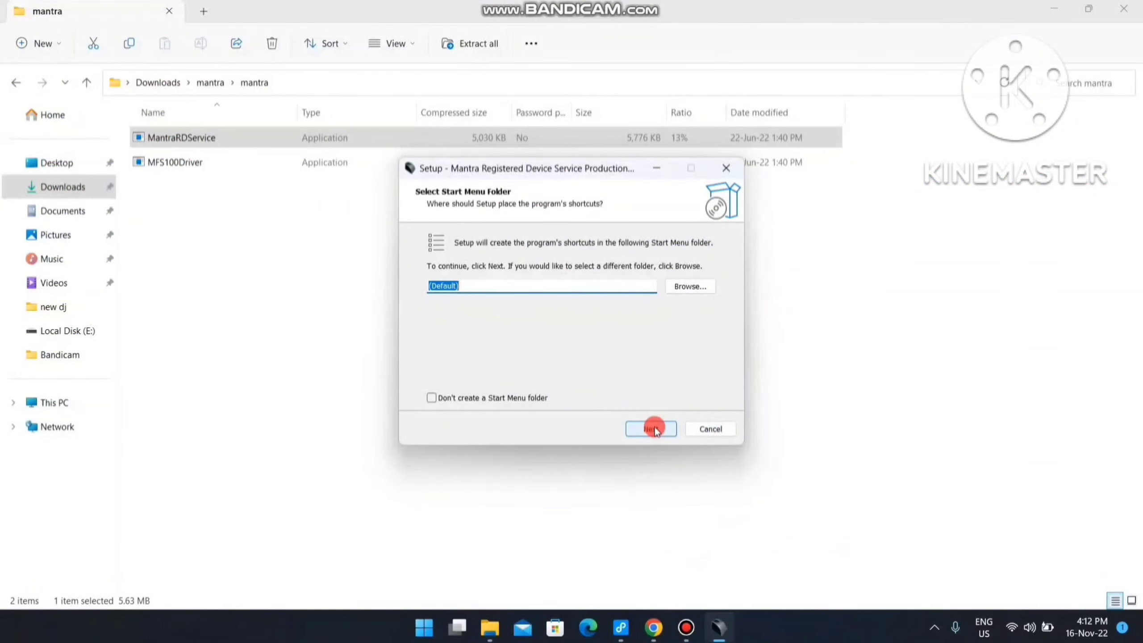
click(653, 428)
click(653, 429)
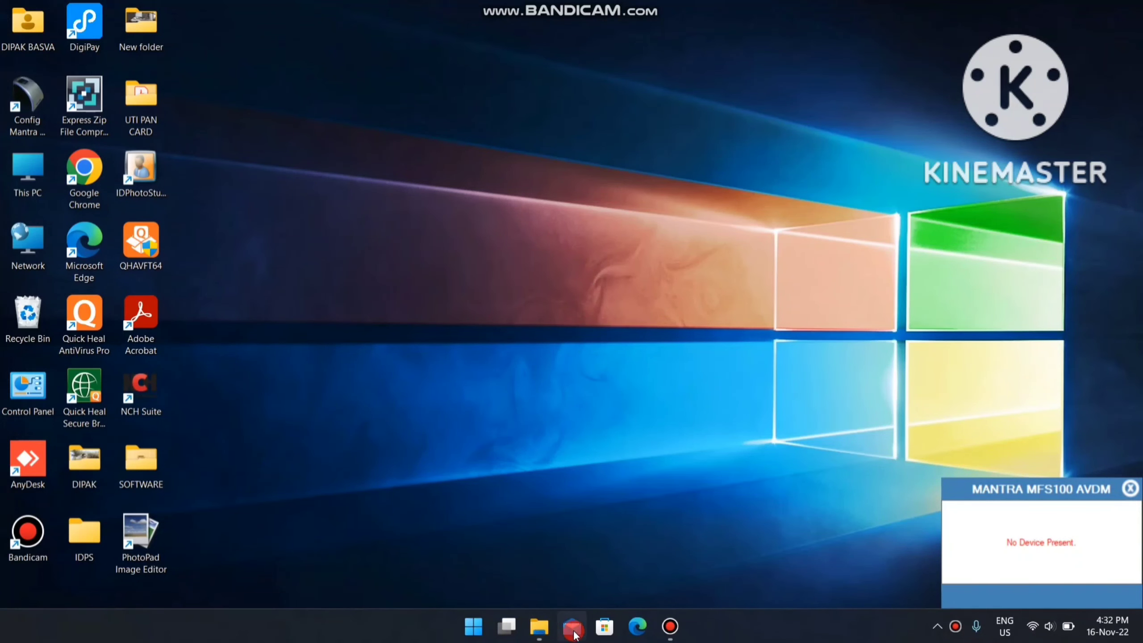
Step: Run MFS100Driver_9.2.0.0 (1) from Downloads, allow it to run and install the driver in C:\Program Files\Mantra\MFS100\Driver
click(540, 631)
click(189, 184)
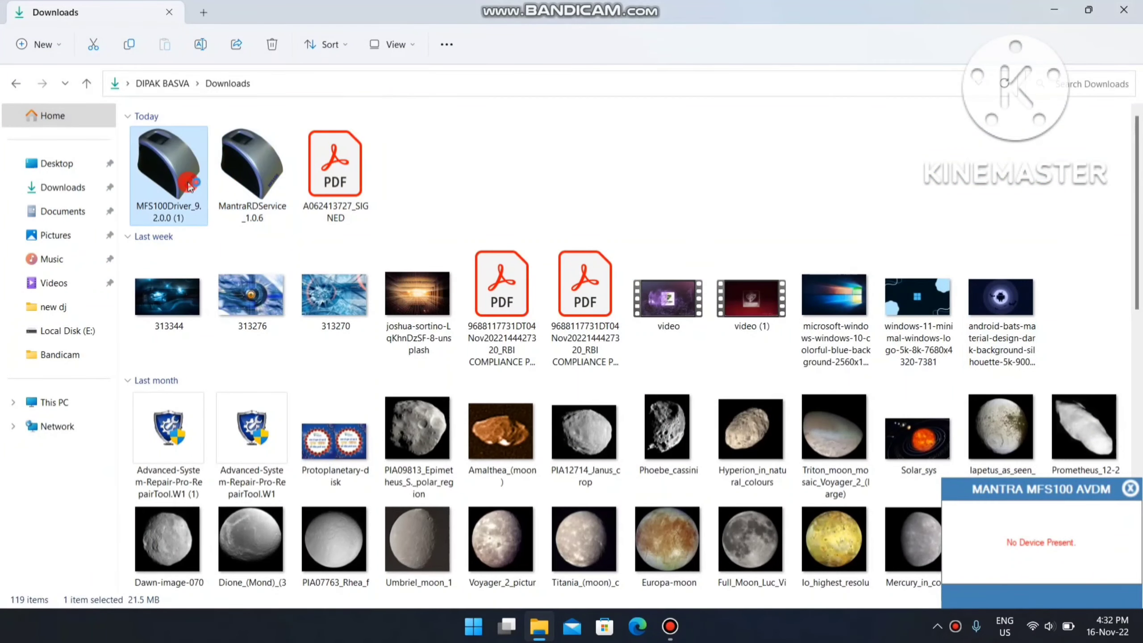
double_click(189, 184)
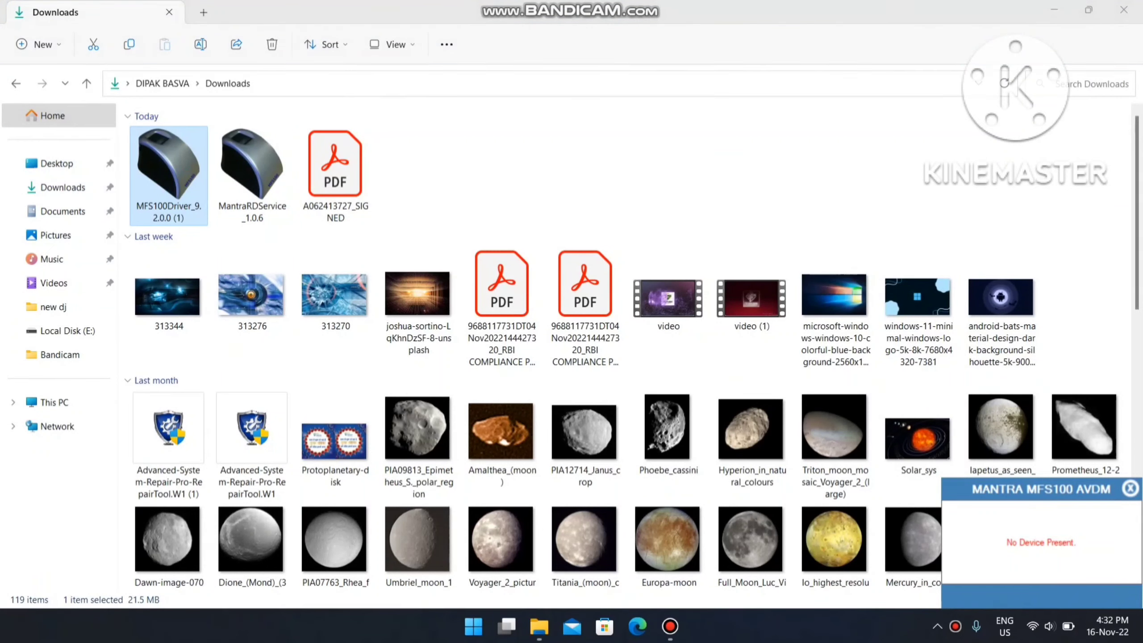
click(655, 304)
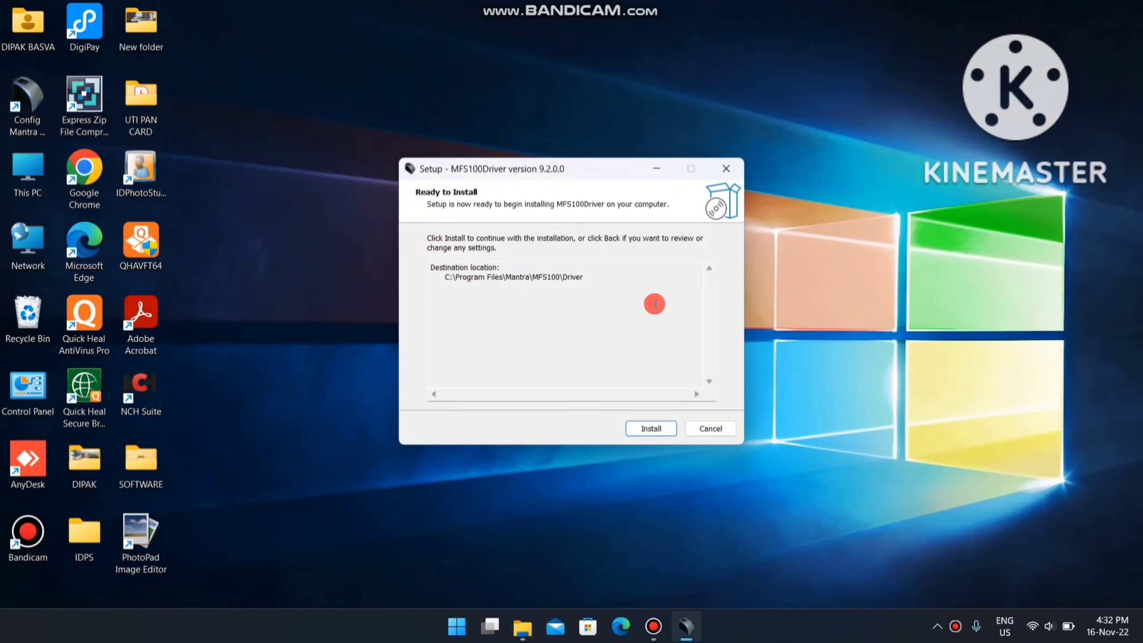
click(653, 432)
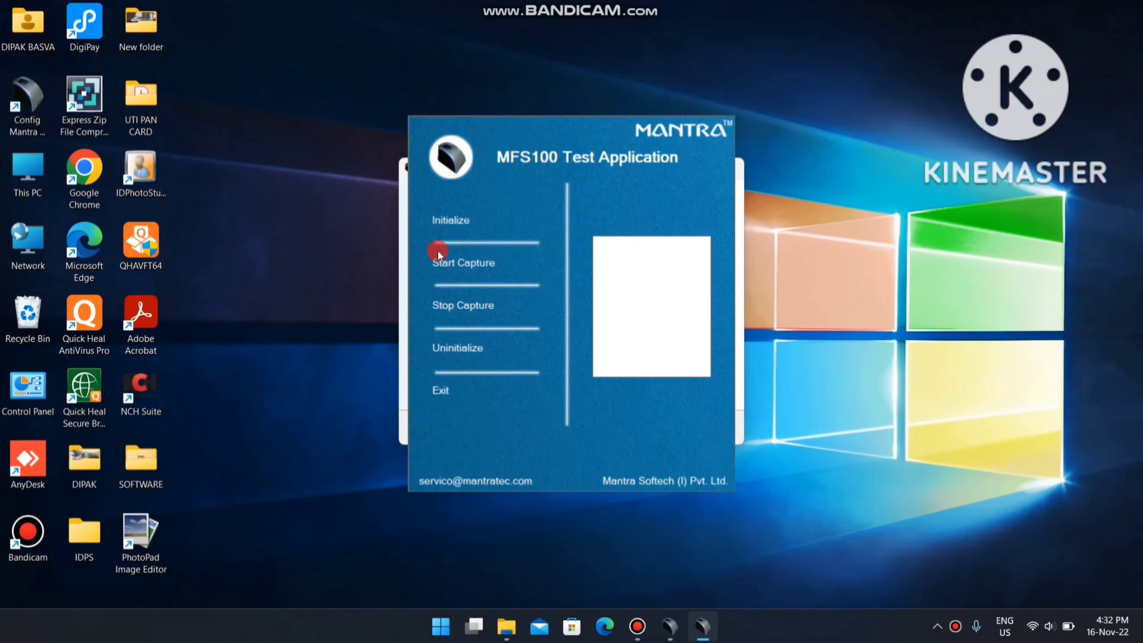
Step: Initialize the fingerprint scanner in the MFS100 Test Application and capture a test fingerprint
click(446, 229)
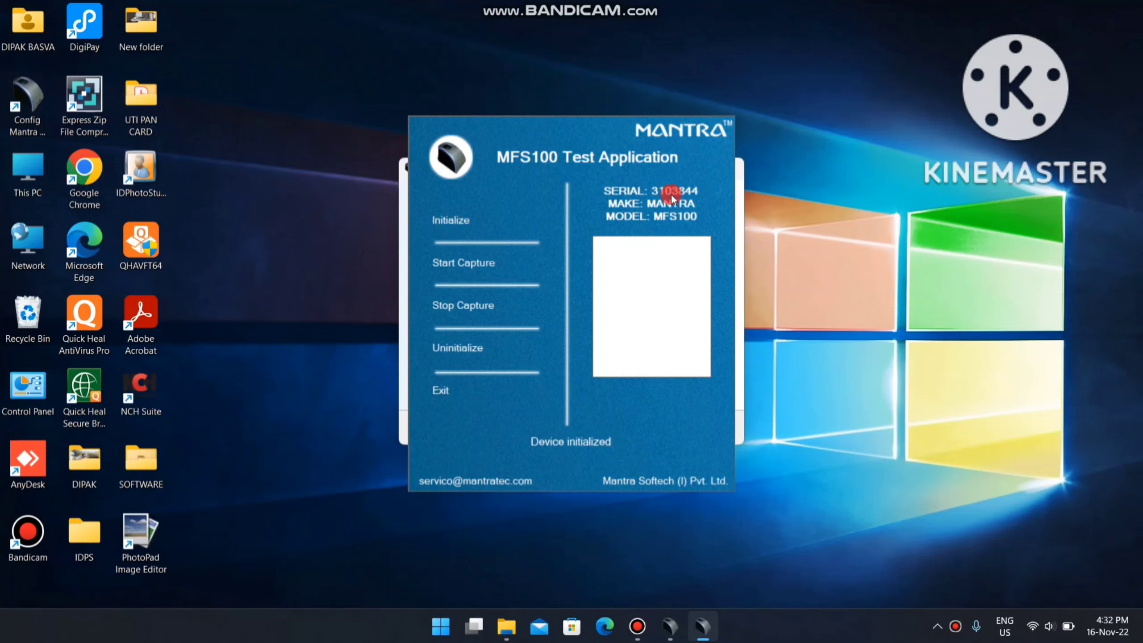
click(460, 270)
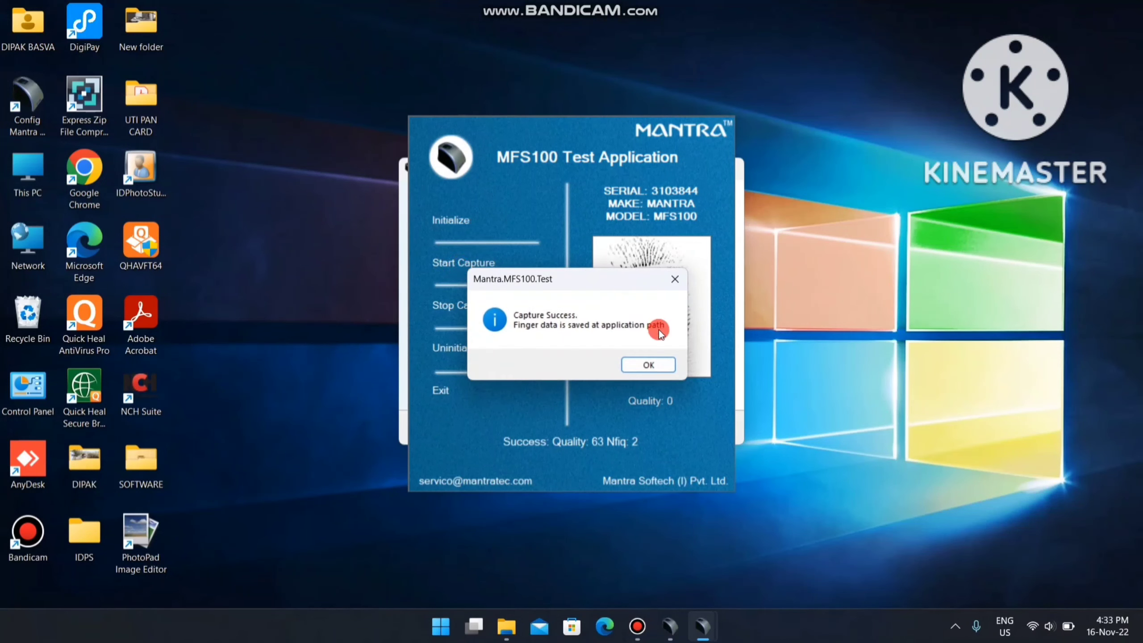
click(643, 362)
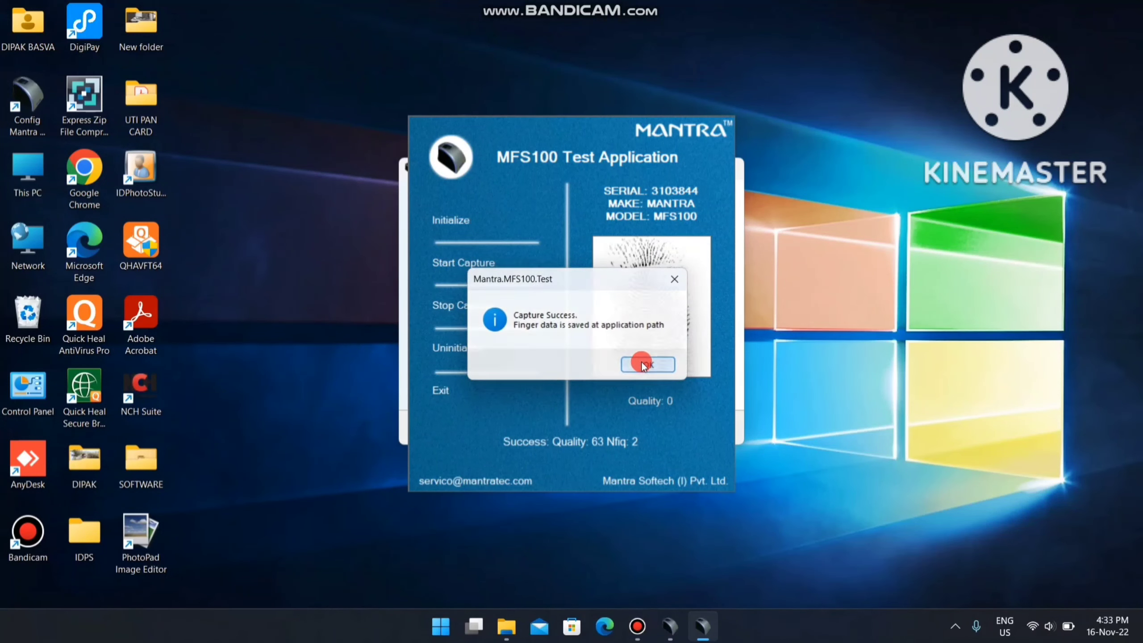
Step: Exit the test application and driver setup, and move the Config Mantra shortcut below Network on the desktop
click(427, 389)
click(655, 425)
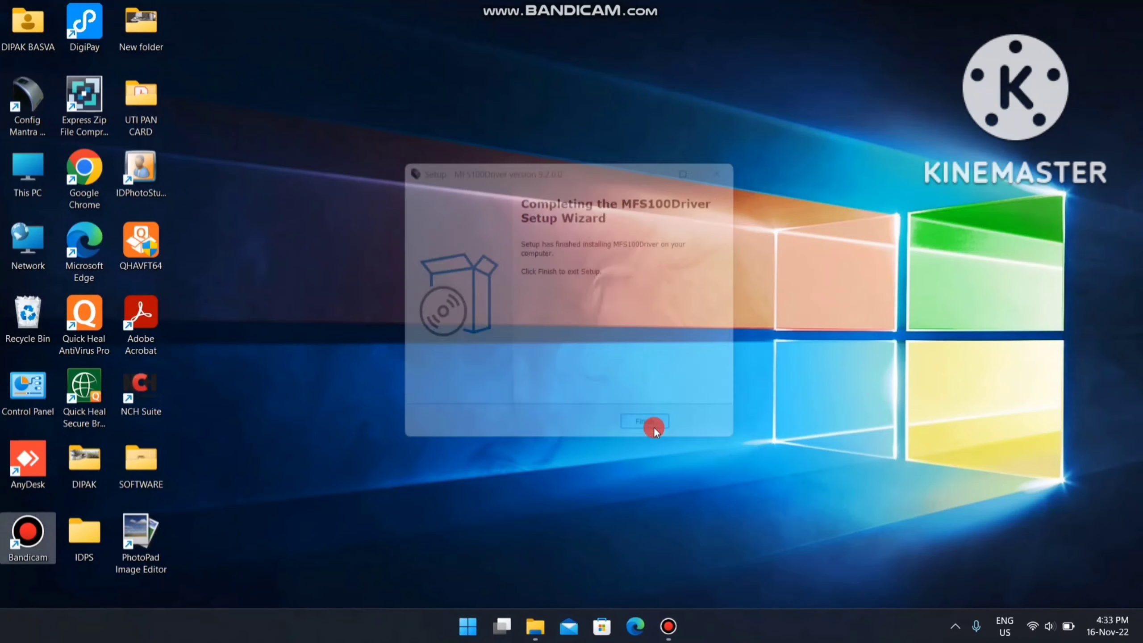
drag(27, 101, 25, 266)
Step: Open Google Chrome in a maximised window and enter "mant" as the start of a Google search
click(78, 191)
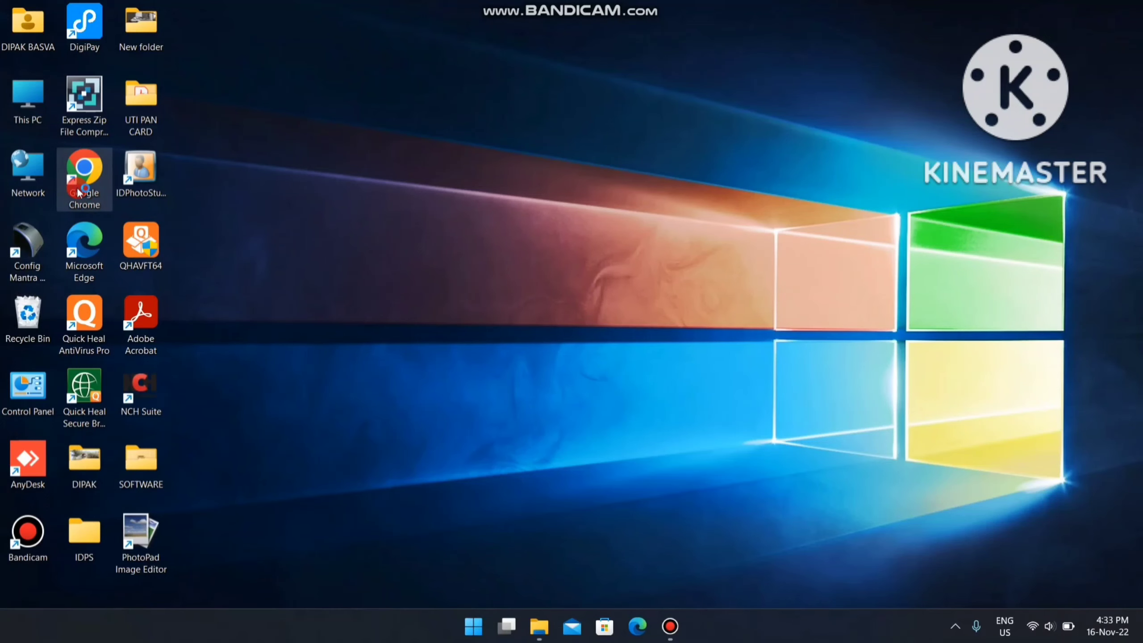
double_click(78, 191)
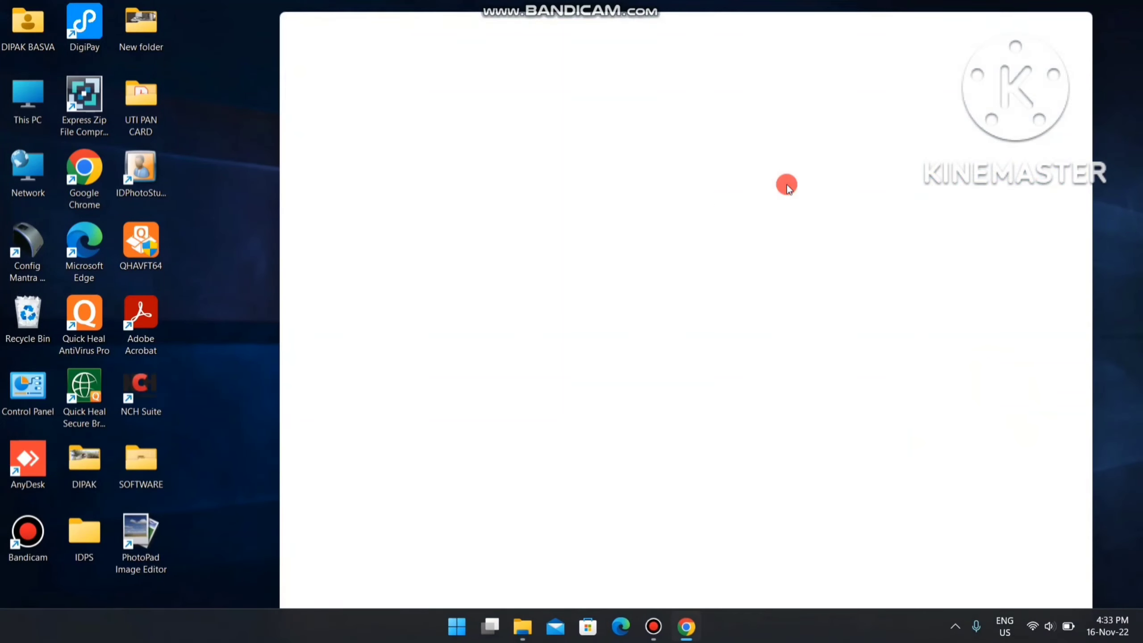
click(1037, 25)
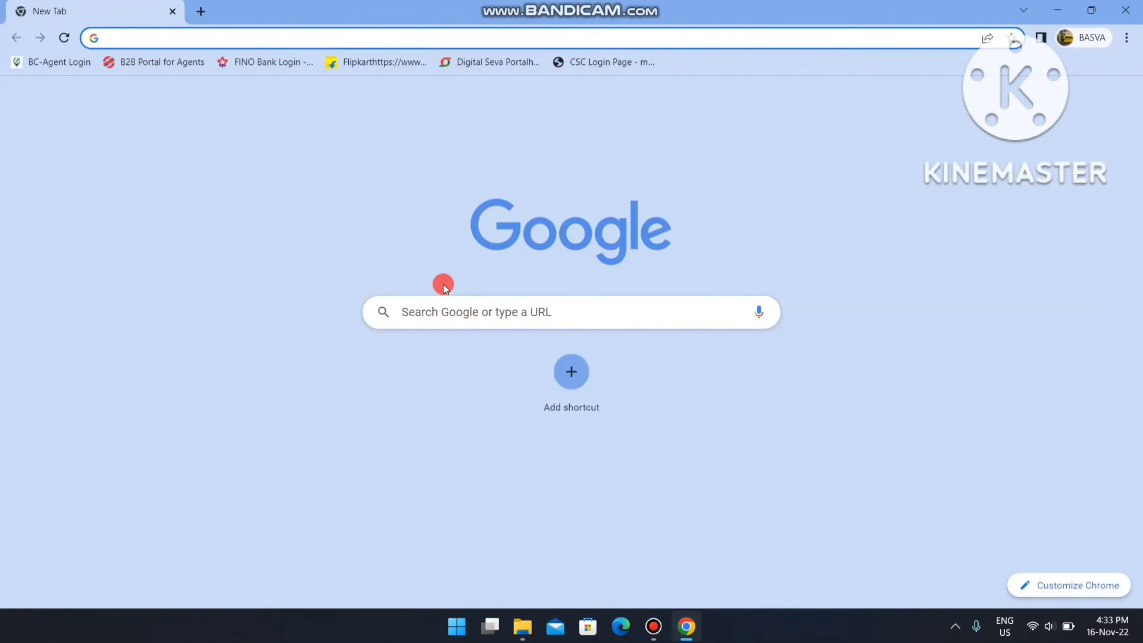
click(462, 313)
text(mant)
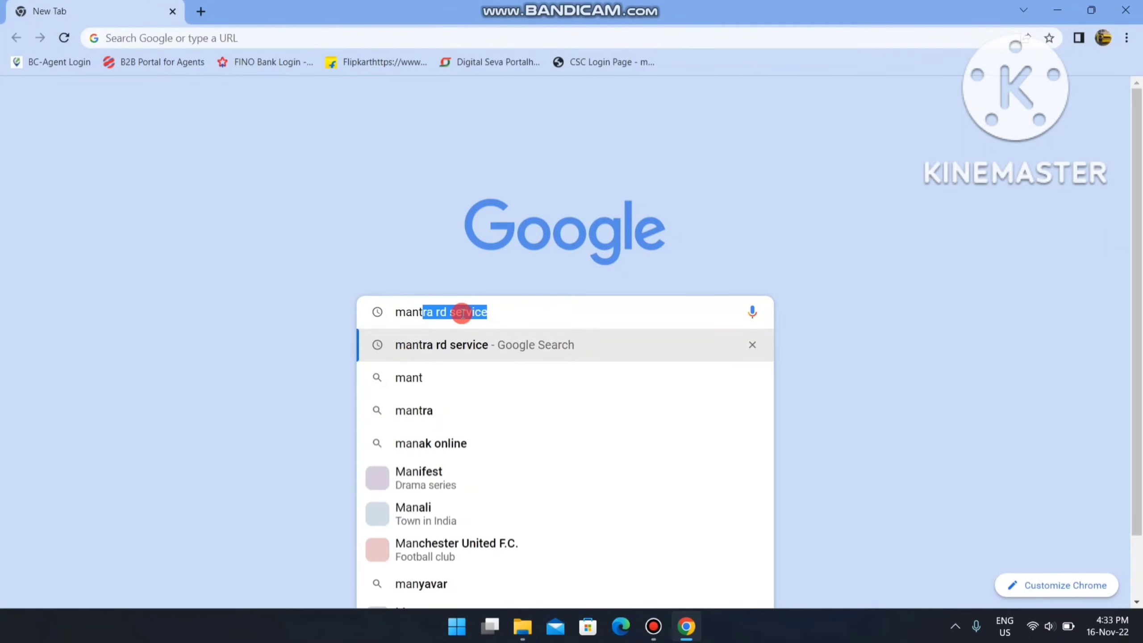